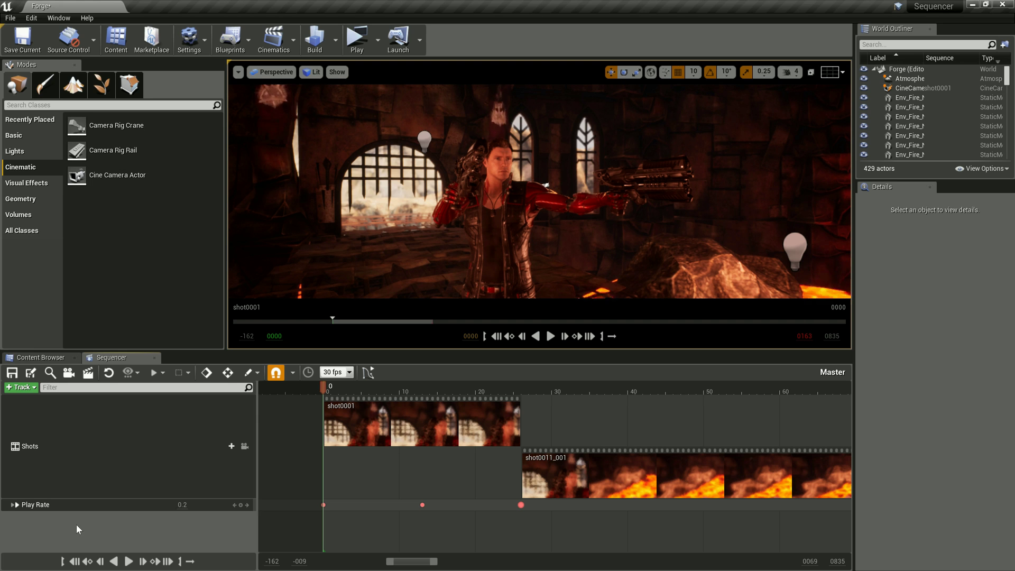
Add a Fade track to the Master sequence and key its value at 1 on frame 0
left_click(27, 387)
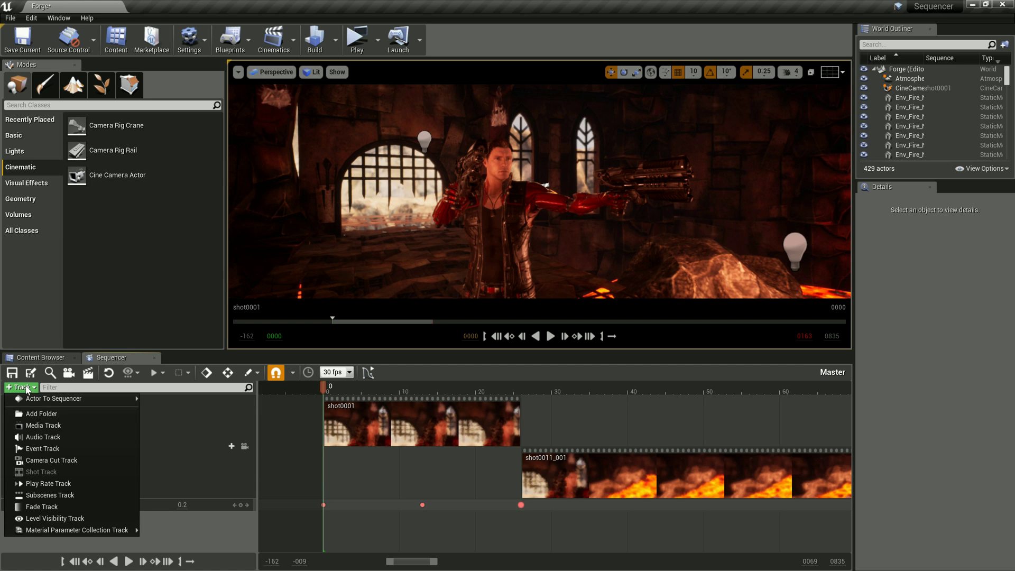
left_click(48, 507)
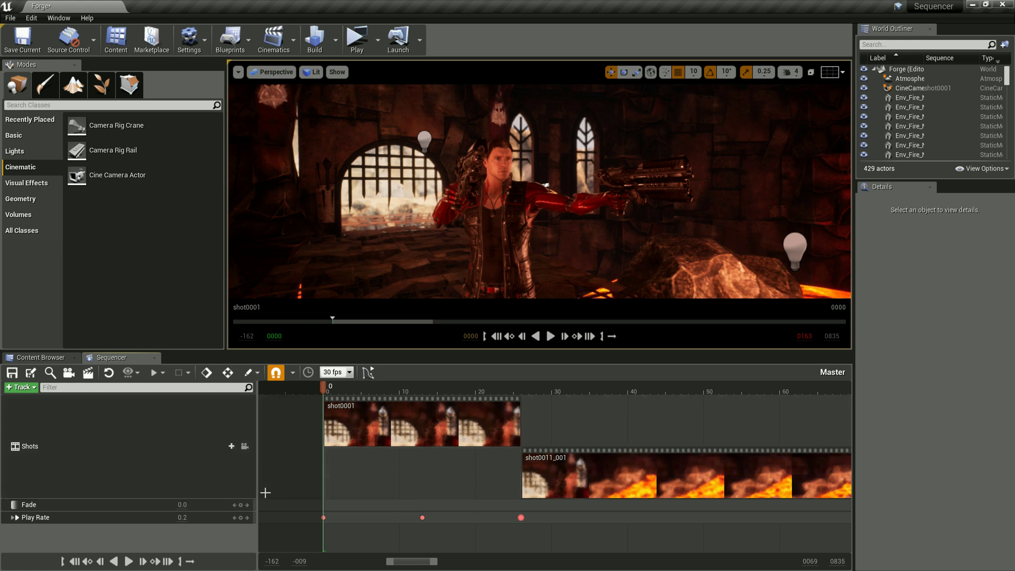
left_click(241, 518)
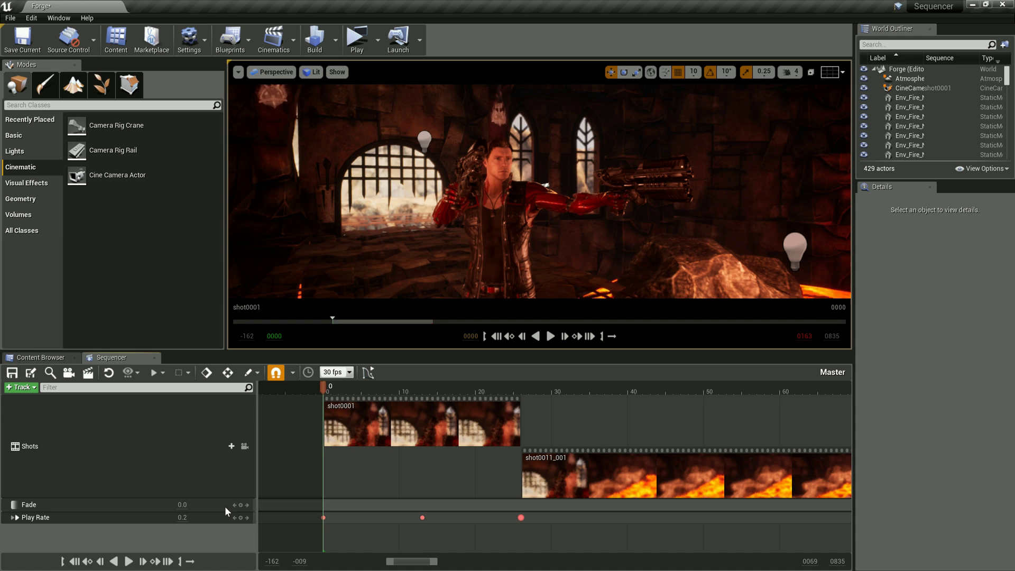
left_click(183, 505)
type("1")
key("Return")
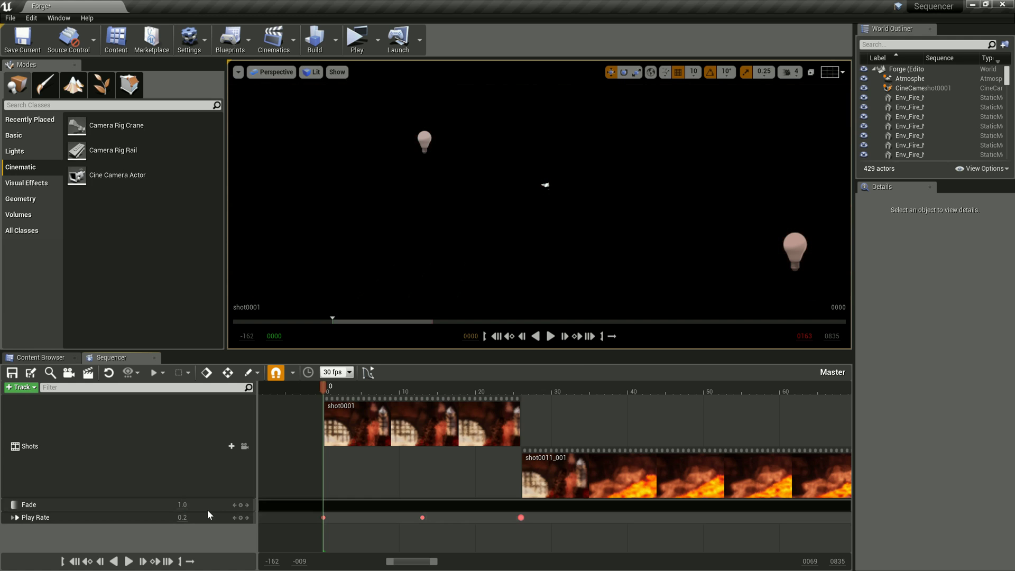
left_click(241, 505)
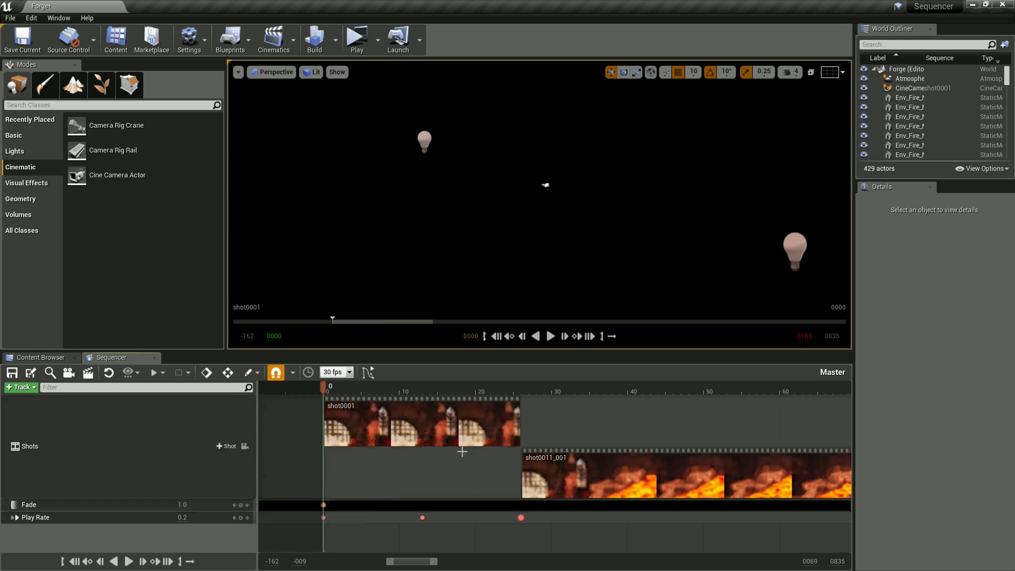
Key the Fade track's value at 0 on frame 6 to create a fade-in from black
left_click_drag(323, 386, 369, 390)
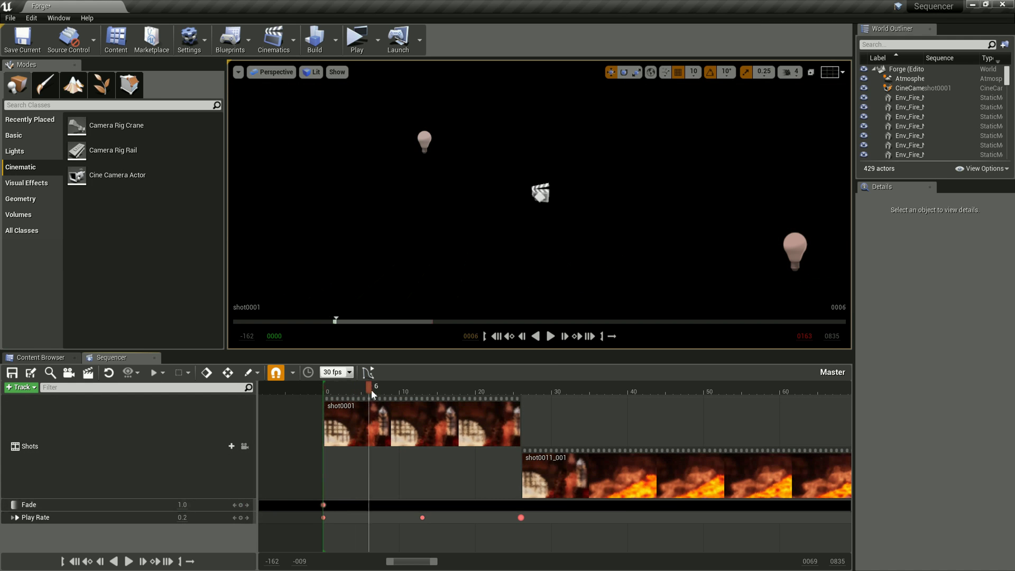
left_click(193, 507)
type("0")
key("Return")
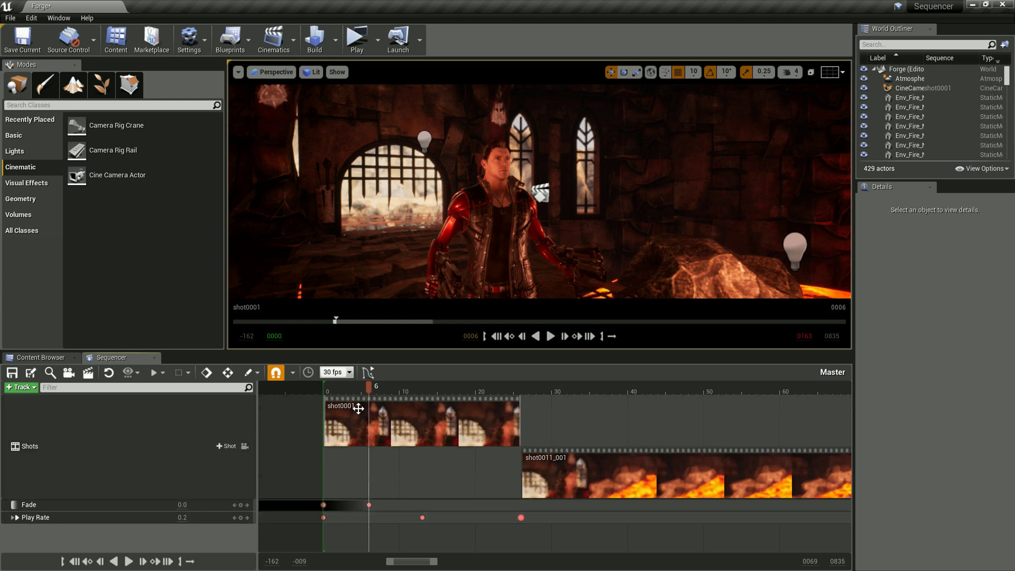
Play the sequence from frame 0 to preview the fade-in, and stop playback within shot0001
left_click_drag(367, 387, 320, 381)
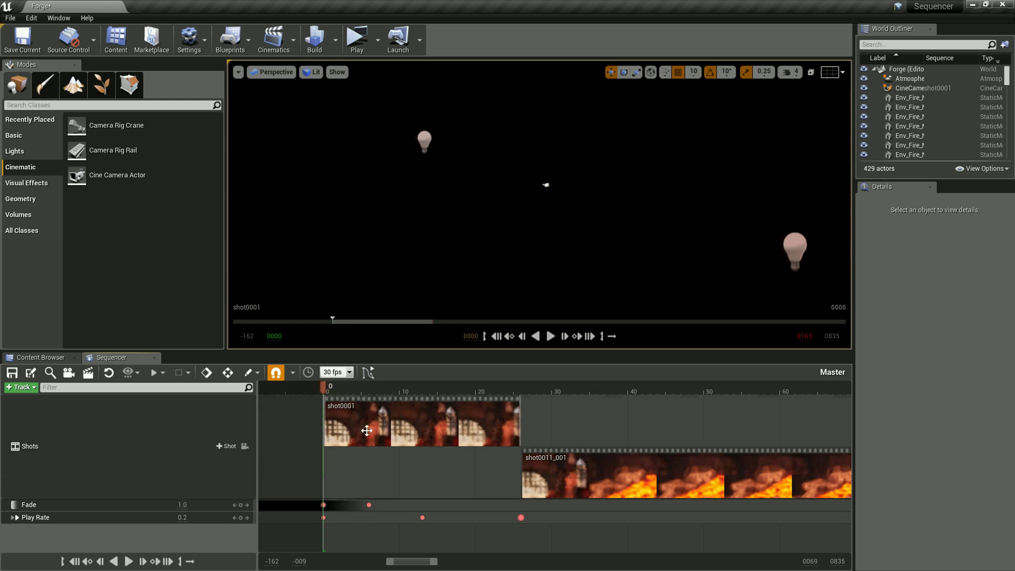
key("space")
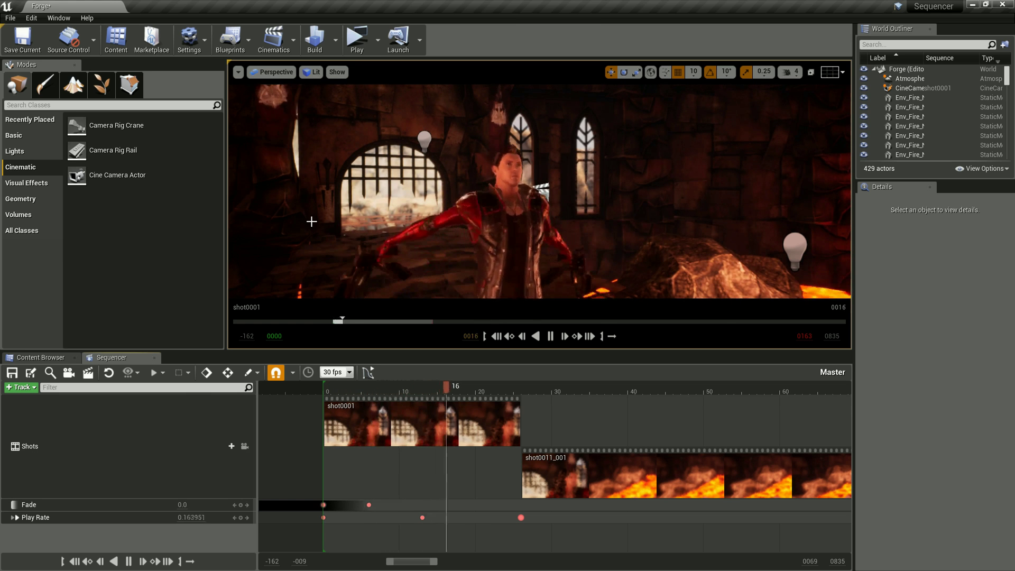
key("space")
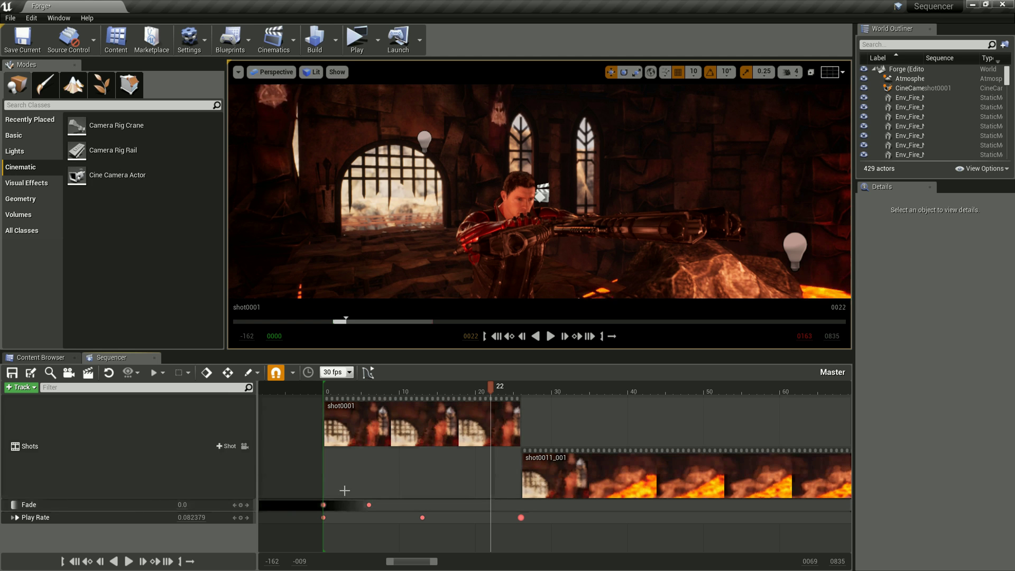
Add an Audio track to the Master sequence and return the playhead to frame 0
left_click(21, 388)
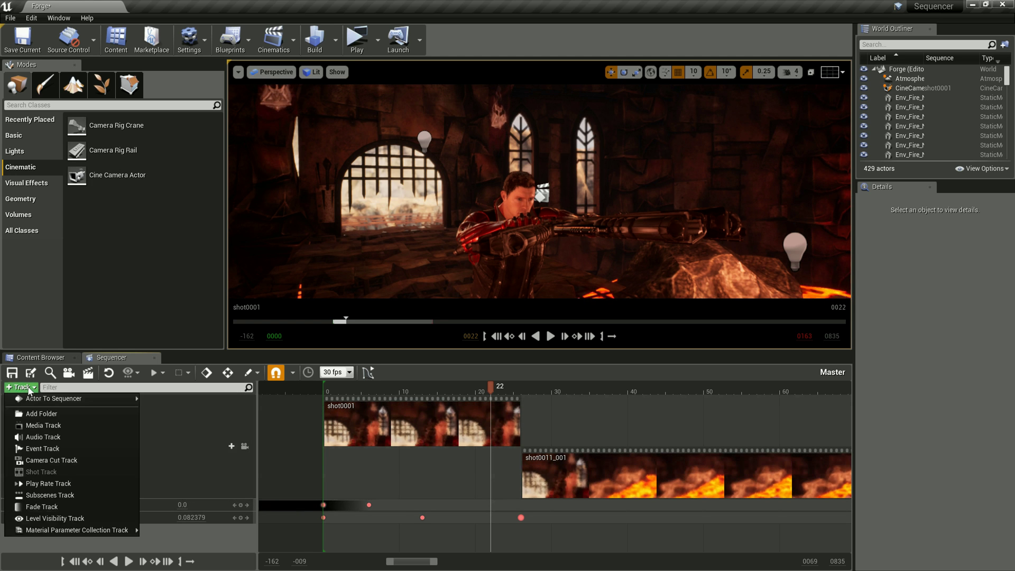
left_click(46, 425)
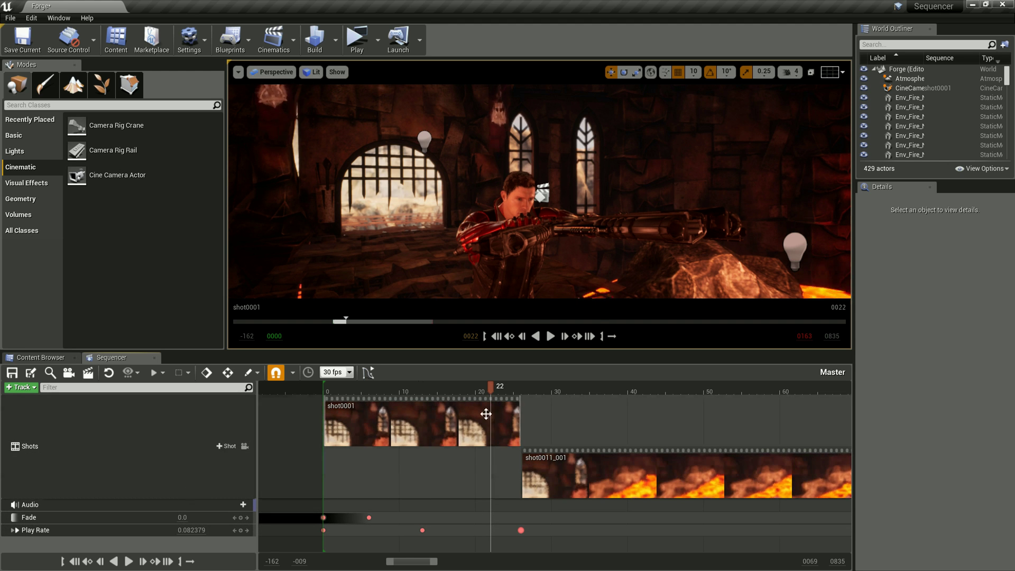
left_click_drag(490, 388, 325, 385)
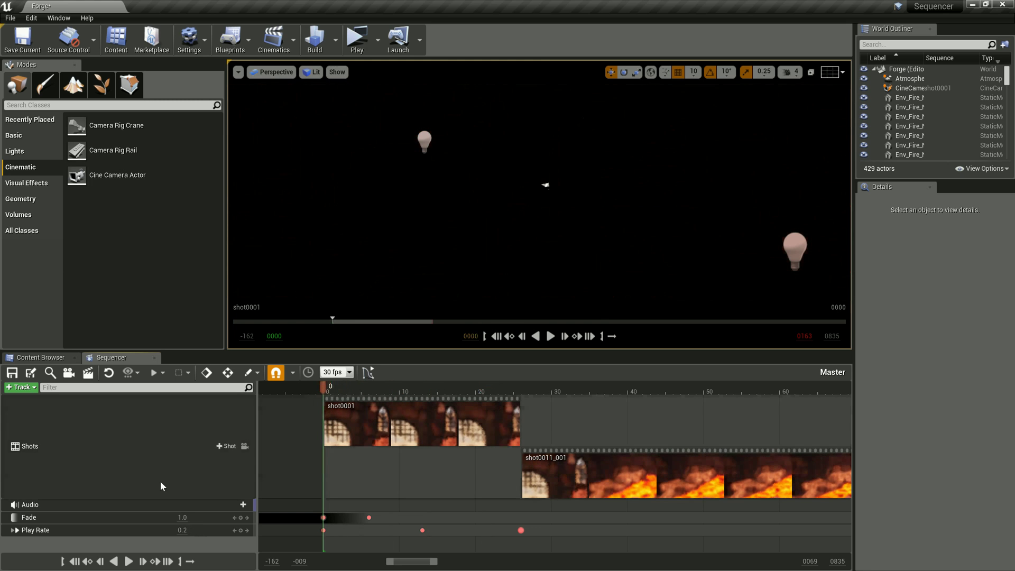
Check the sounds available for the Audio track, and browse the StarterContent Audio folder in the project's content
left_click(55, 506)
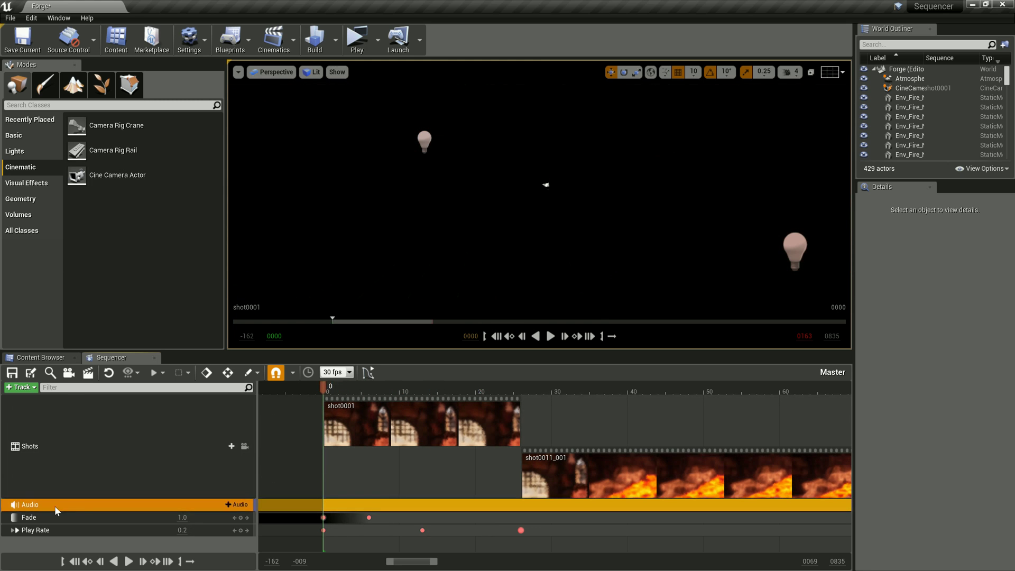
left_click(237, 504)
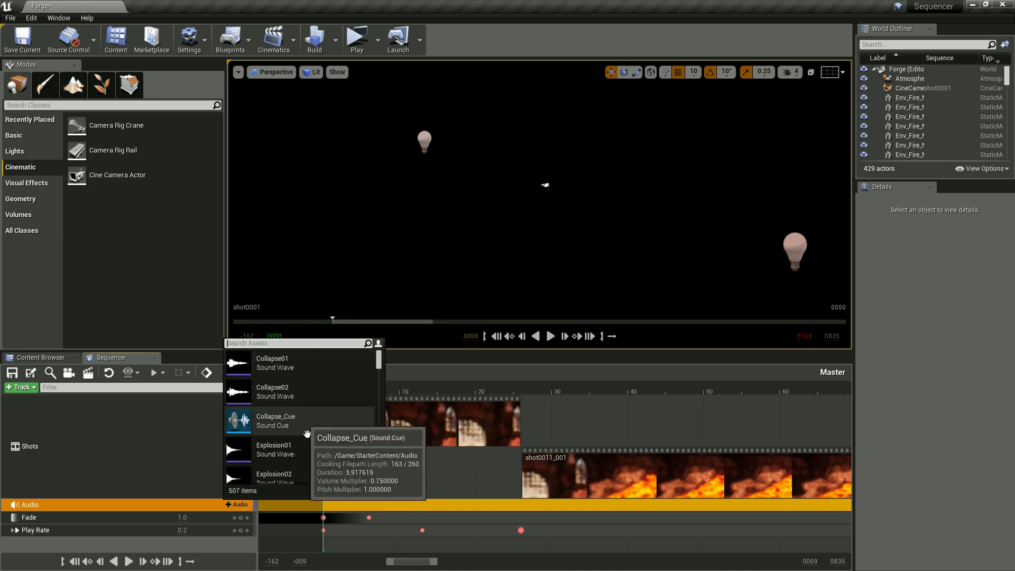
left_click(63, 359)
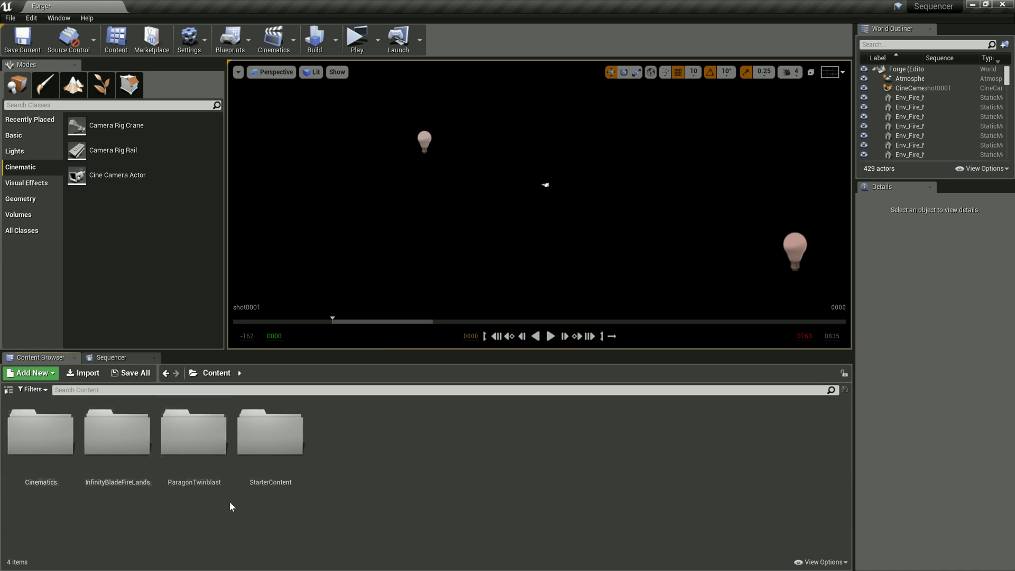
double_click(270, 449)
double_click(130, 455)
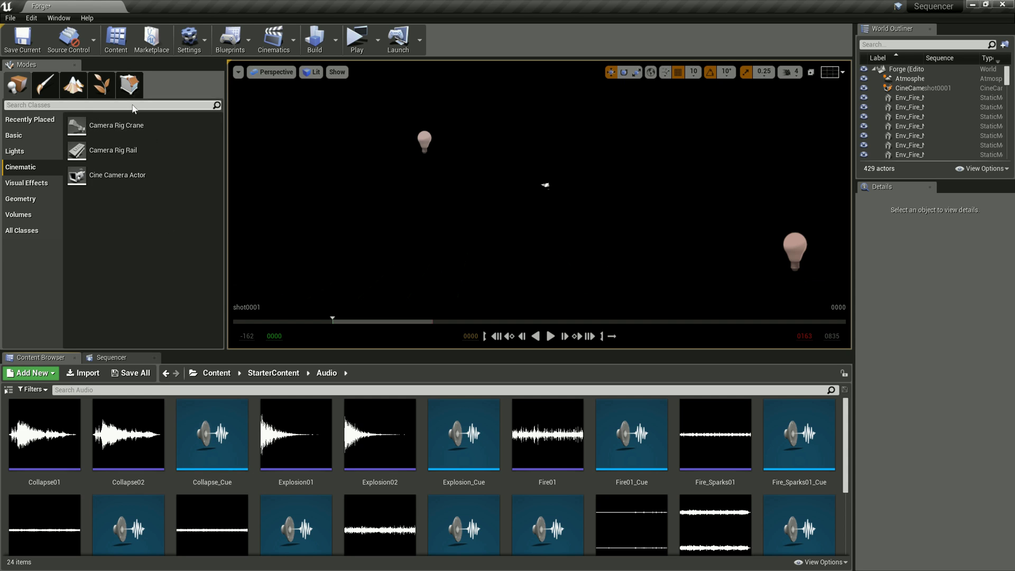
type("auda")
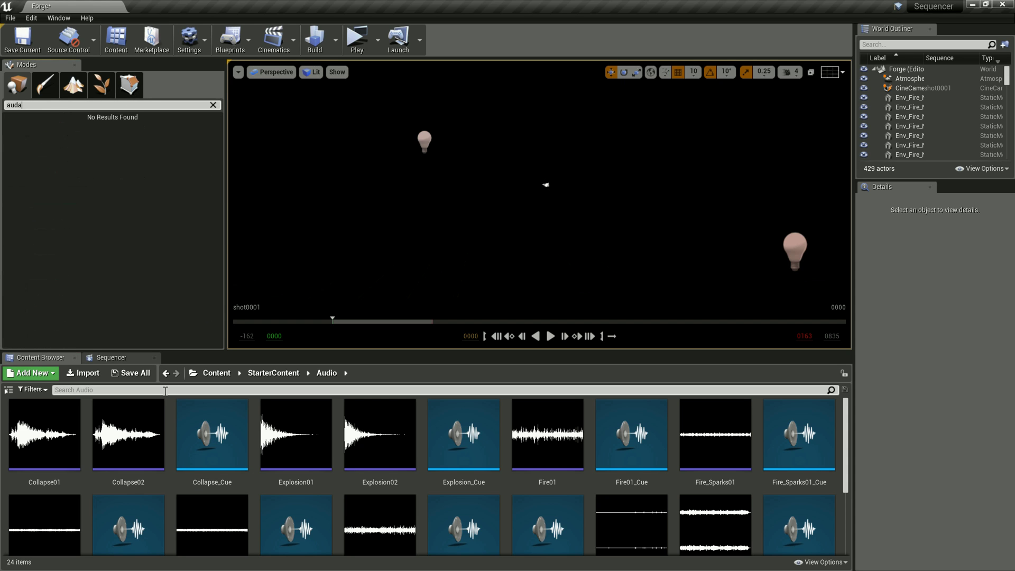
type("city")
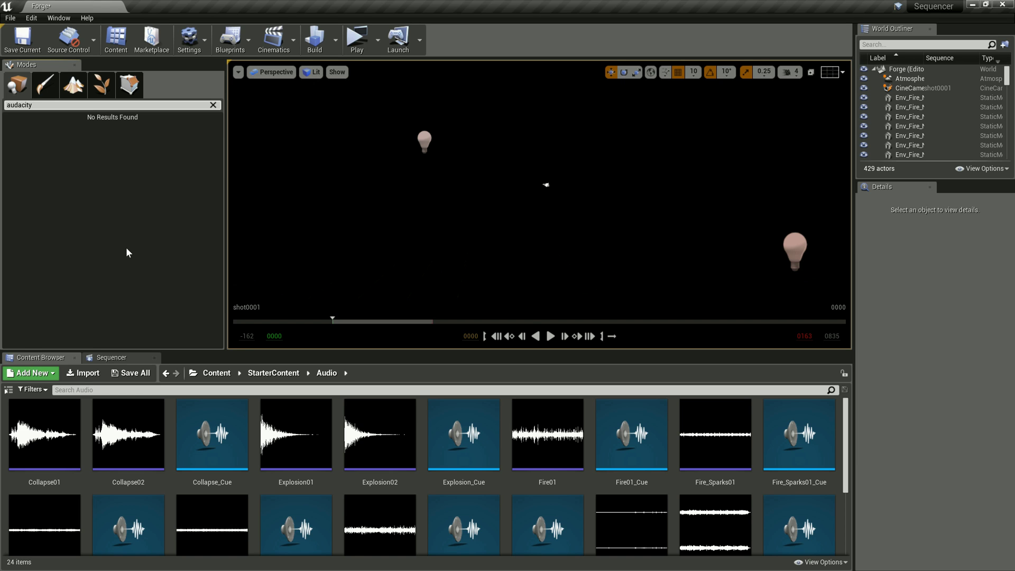
key("BackSpace")
key("BackSpace")
key("BackSpace")
key("BackSpace")
key("BackSpace")
key("BackSpace")
key("BackSpace")
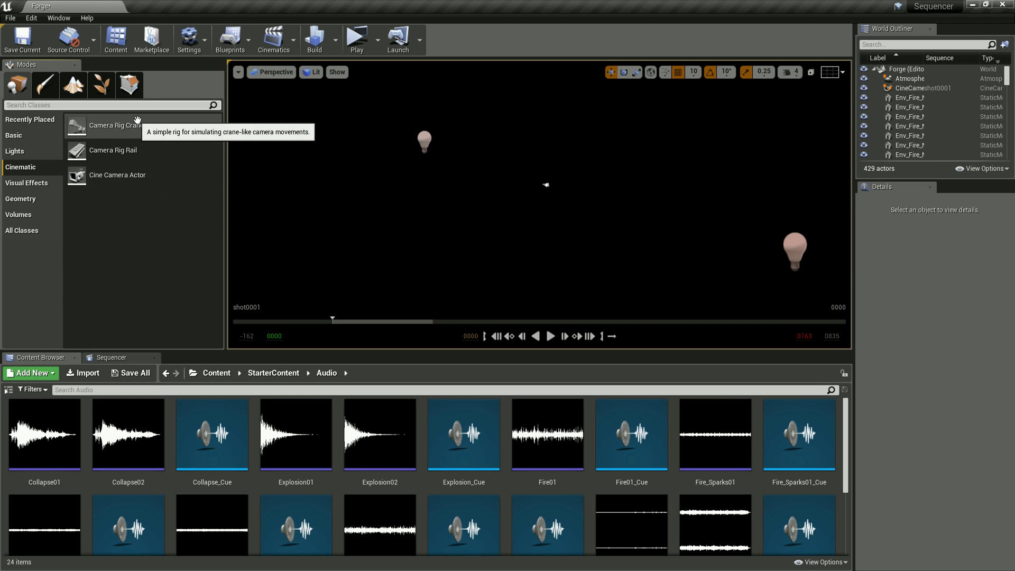
type("audi")
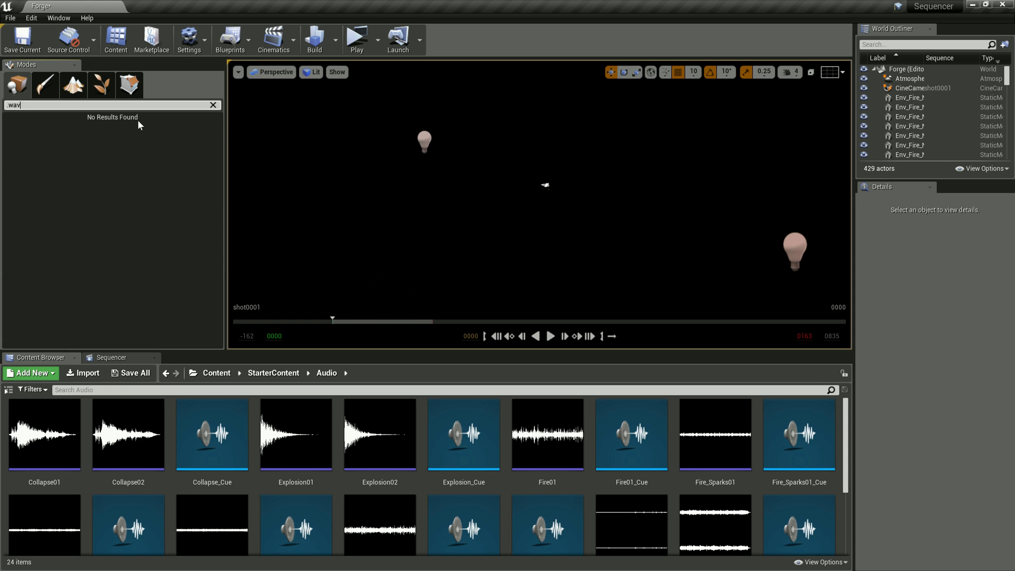
key("BackSpace")
key("BackSpace")
key("BackSpace")
key("BackSpace")
key("BackSpace")
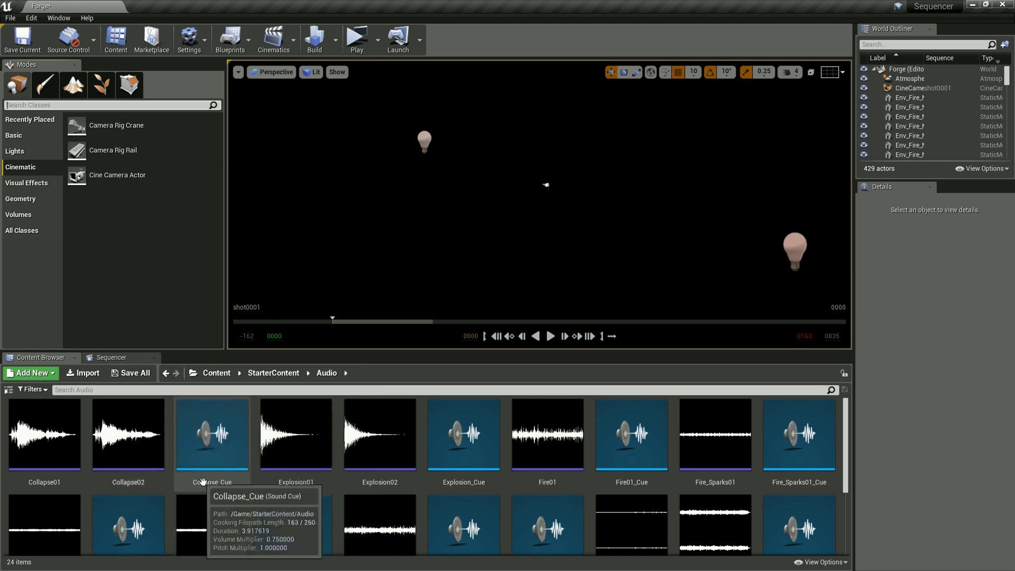
Examine the actions available for the Collapse02 sound wave, including Create Cue, and select the Collapse_Cue asset
right_click(154, 459)
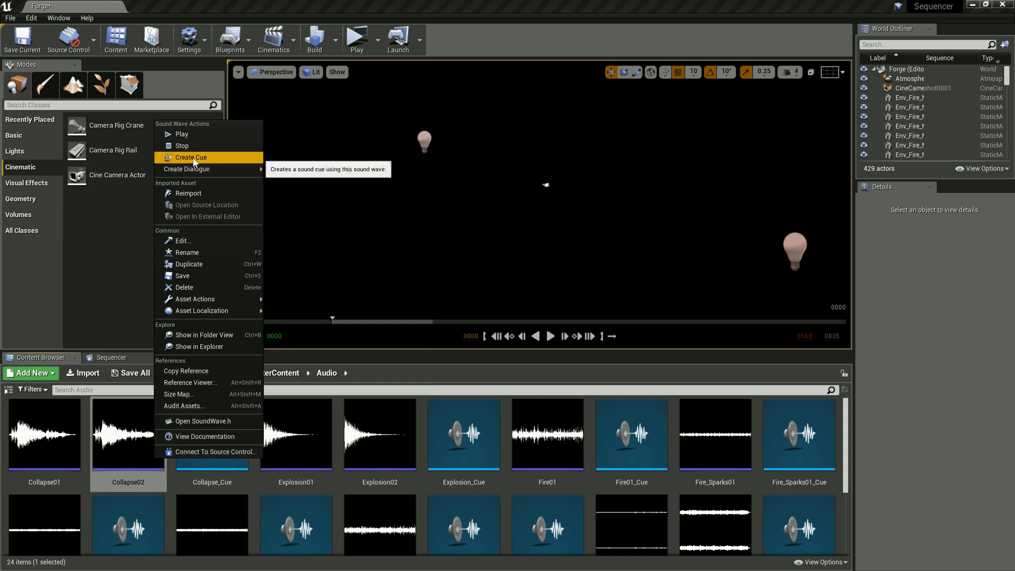
left_click(227, 491)
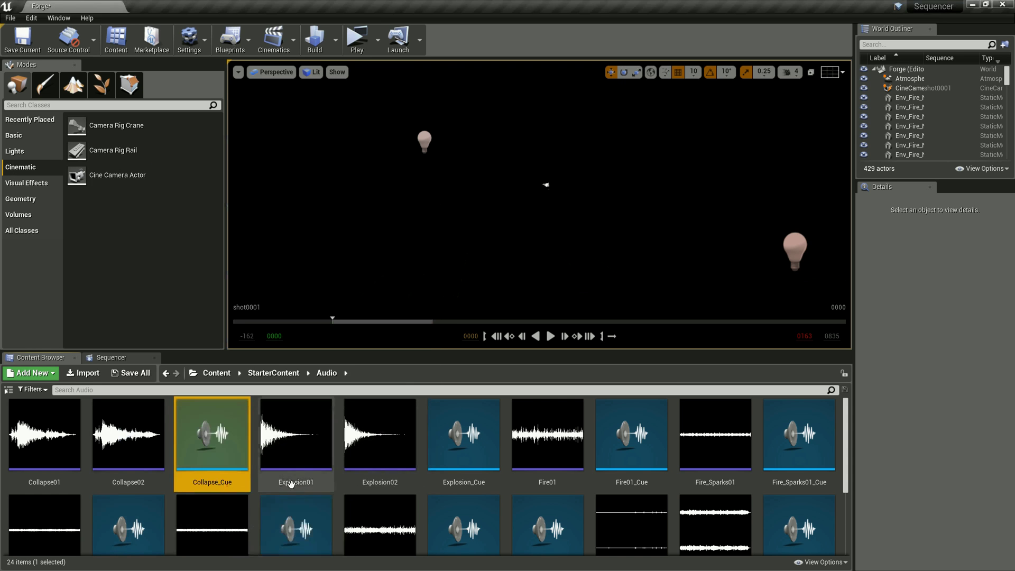
Return to the Master sequence and add the Fire01_Cue sound to the Audio track at frame 0
left_click(111, 358)
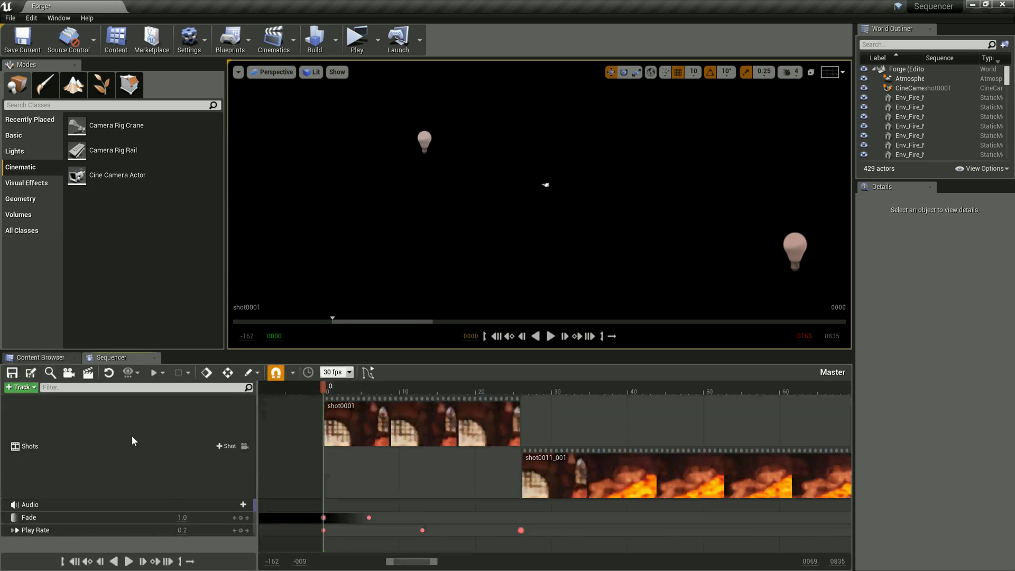
left_click(236, 505)
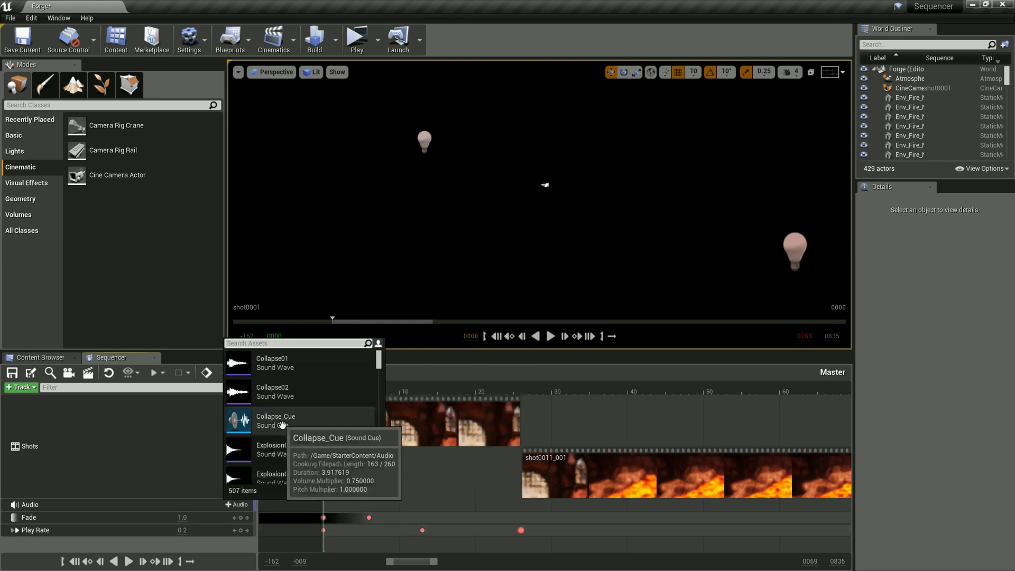
scroll(282, 434, "down", 3)
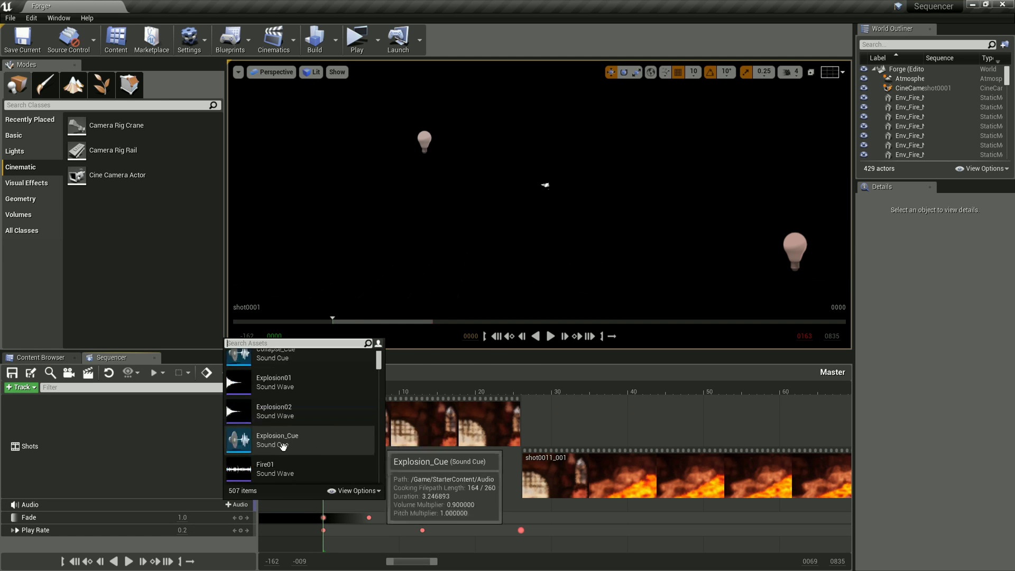
scroll(288, 448, "down", 1)
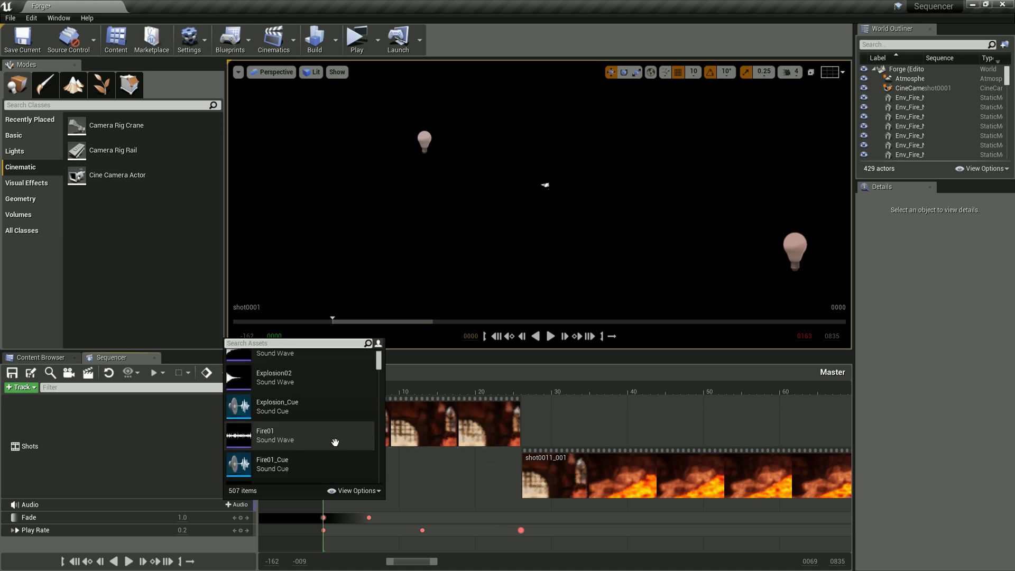
left_click(291, 469)
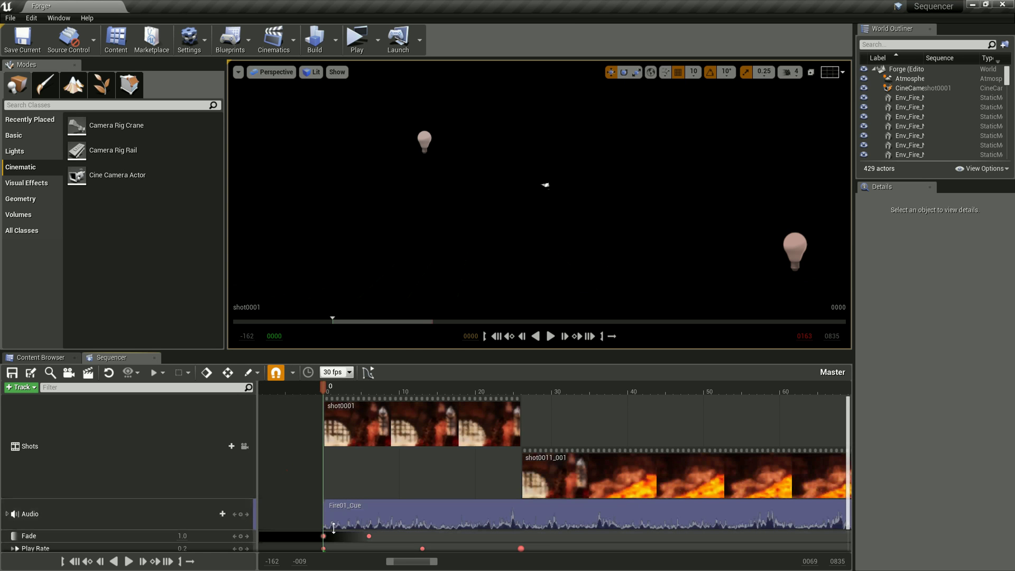
Move the Fire01_Cue audio section so it starts at frame 21, near the end of shot0001
scroll(391, 476, "down", 3)
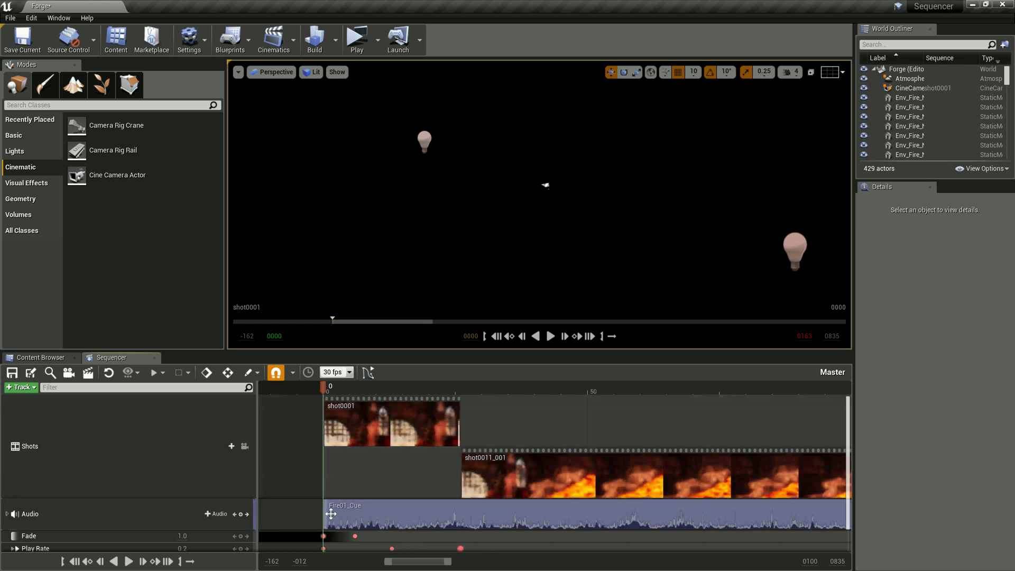
left_click_drag(326, 513, 366, 513)
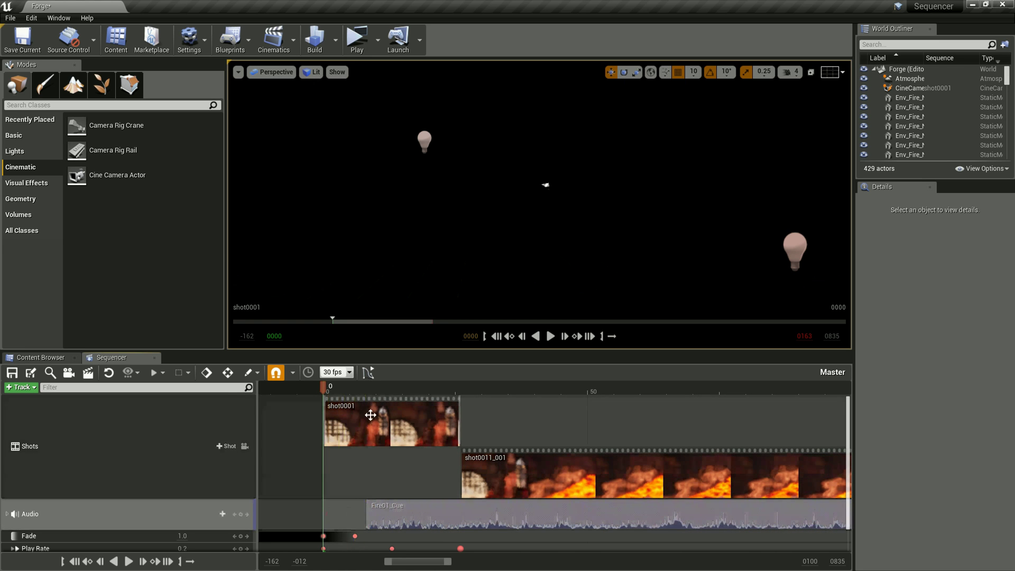
left_click(371, 390)
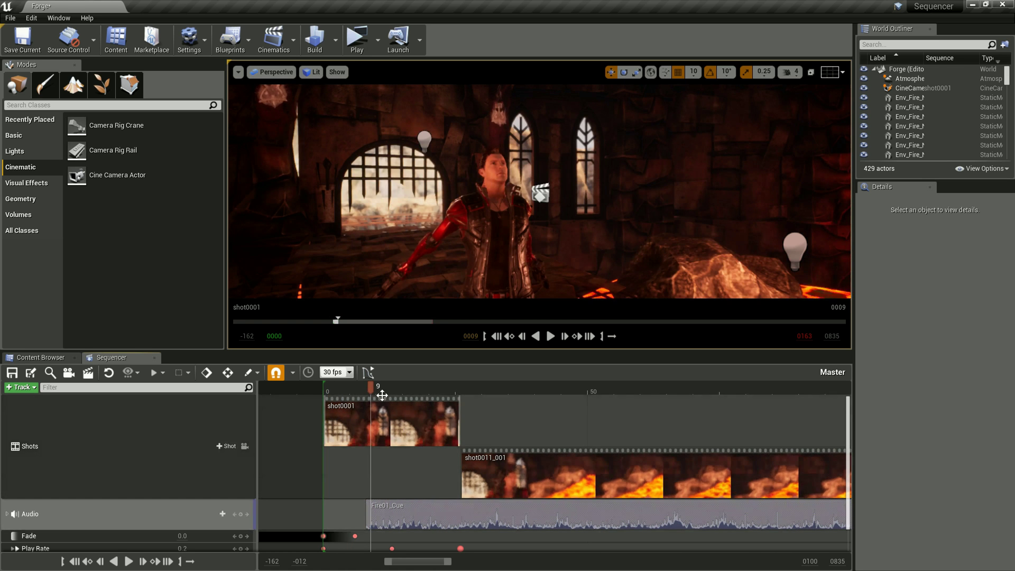
left_click_drag(373, 388, 432, 396)
left_click_drag(367, 512, 434, 511)
Trim the end of the Fire01_Cue section to about frame 29 and scrub the playhead to frame 38
scroll(434, 510, "down", 3, "ctrl")
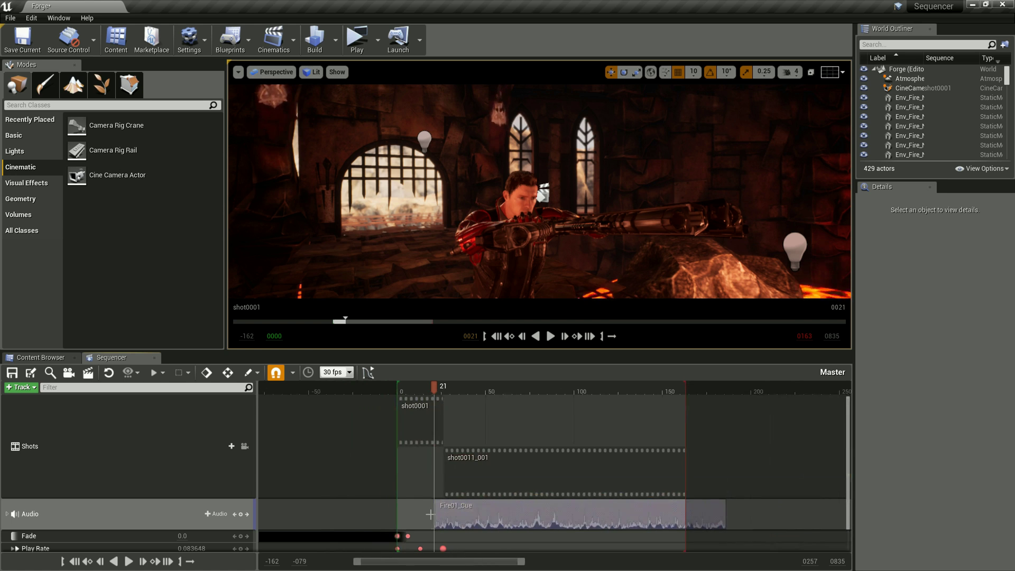
left_click_drag(723, 514, 447, 519)
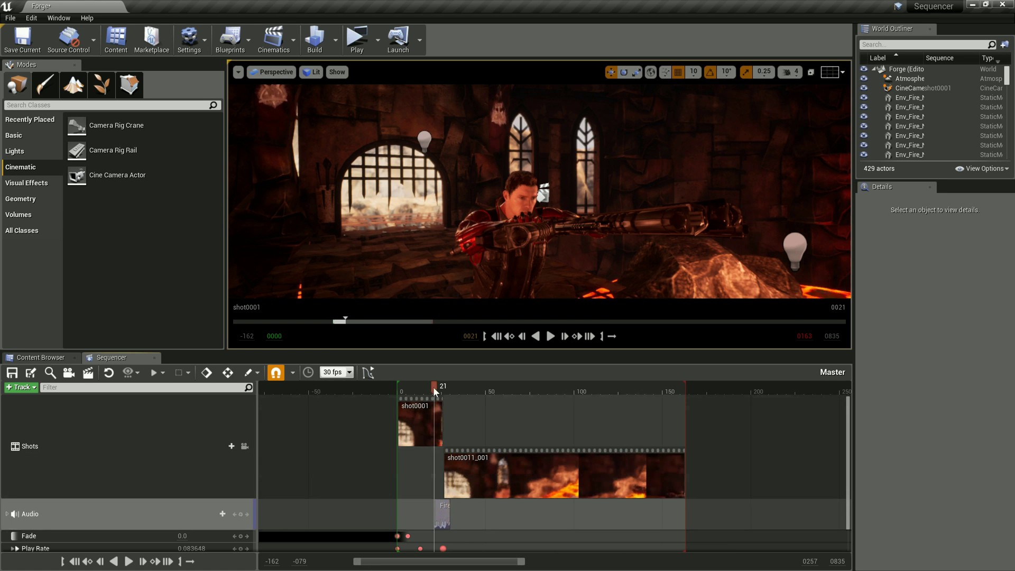
left_click_drag(434, 387, 465, 392)
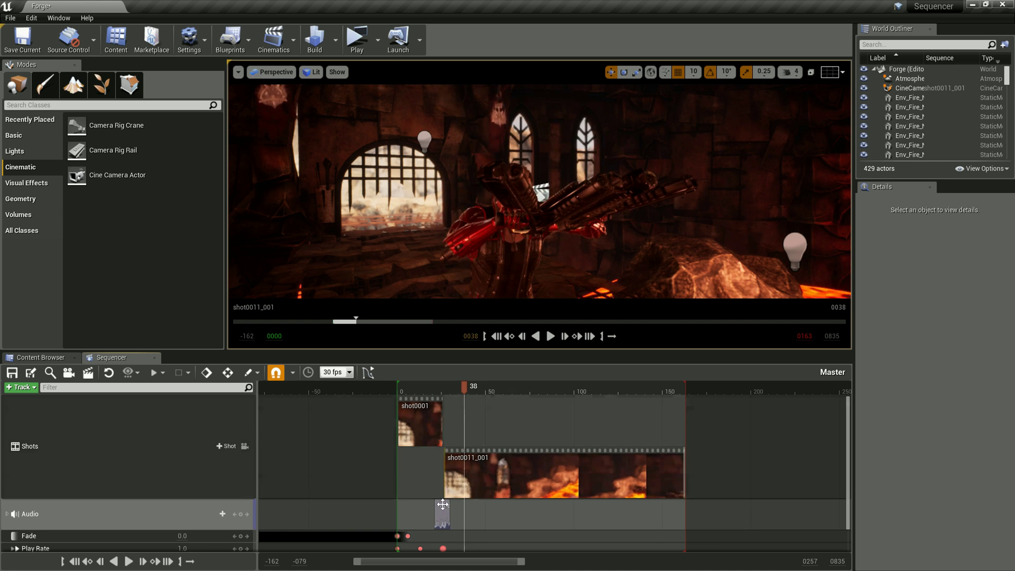
Extend the end of the Fire01_Cue section to frame 38 and preview the sequence from frame 0 to frame 56
left_click_drag(449, 515, 464, 515)
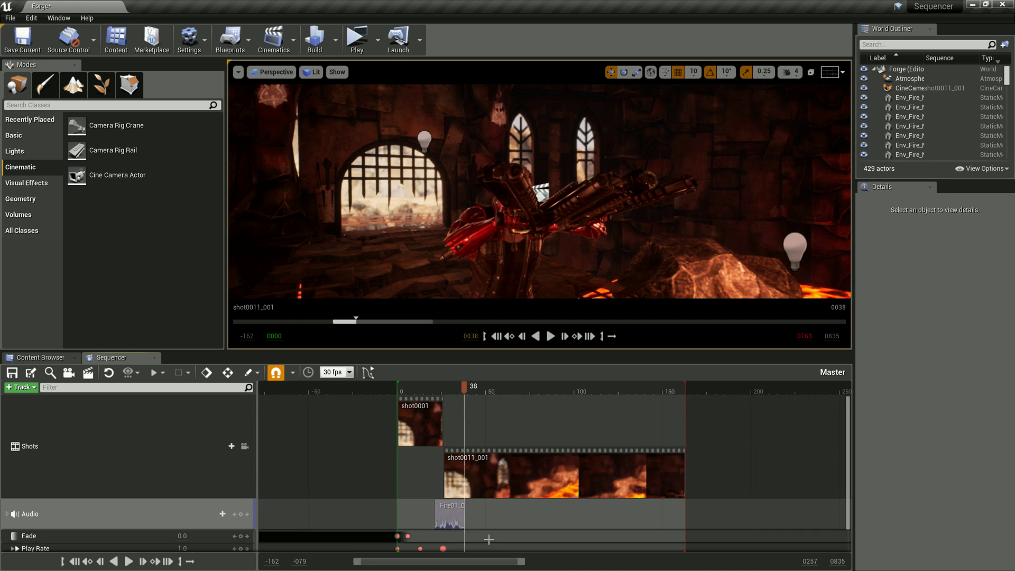
left_click_drag(465, 386, 396, 388)
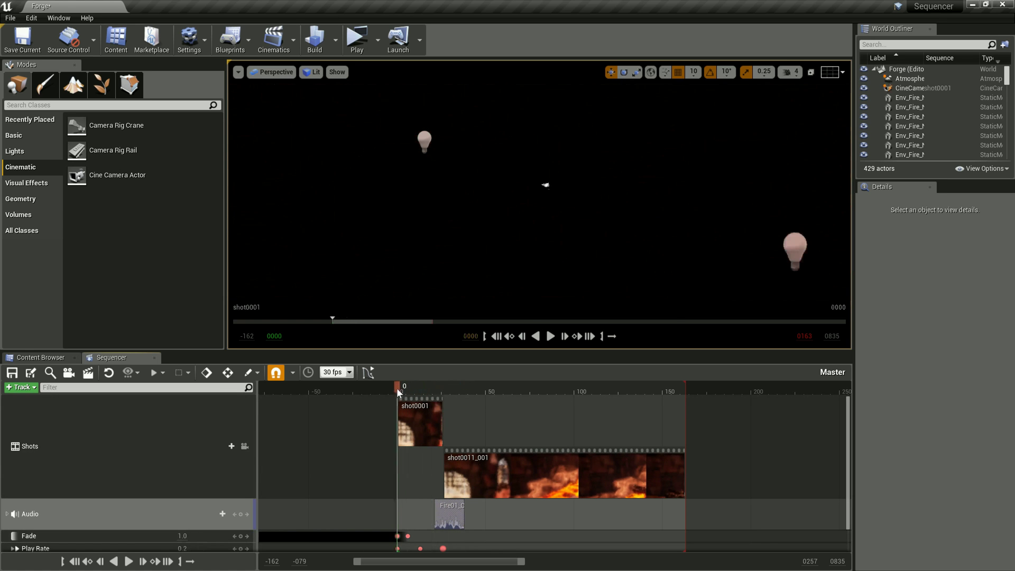
key("space")
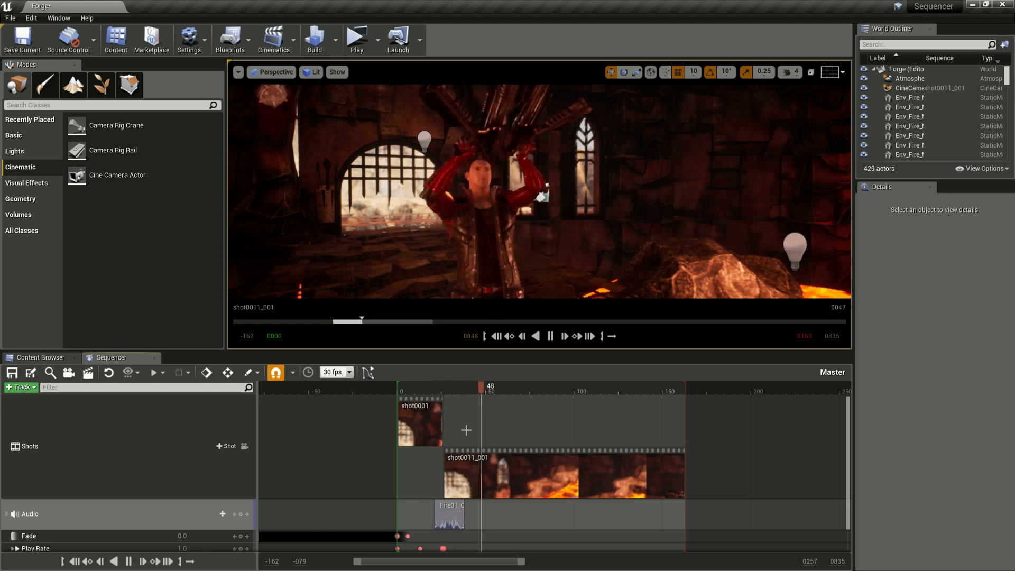
key("space")
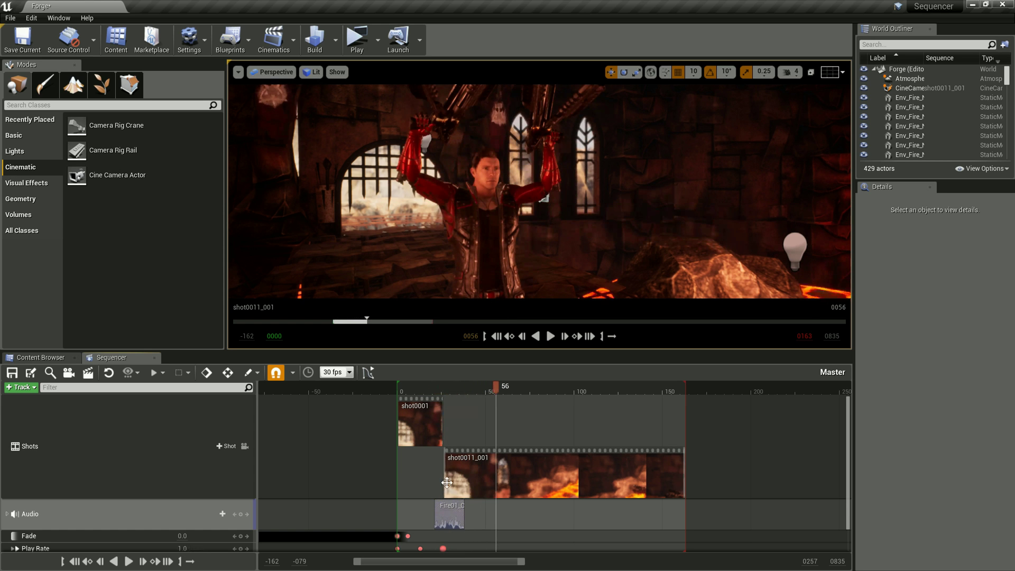
Try adding a key to the Audio track at frame 56, check its interpolation options, and undo the added key
scroll(167, 484, "down", 1)
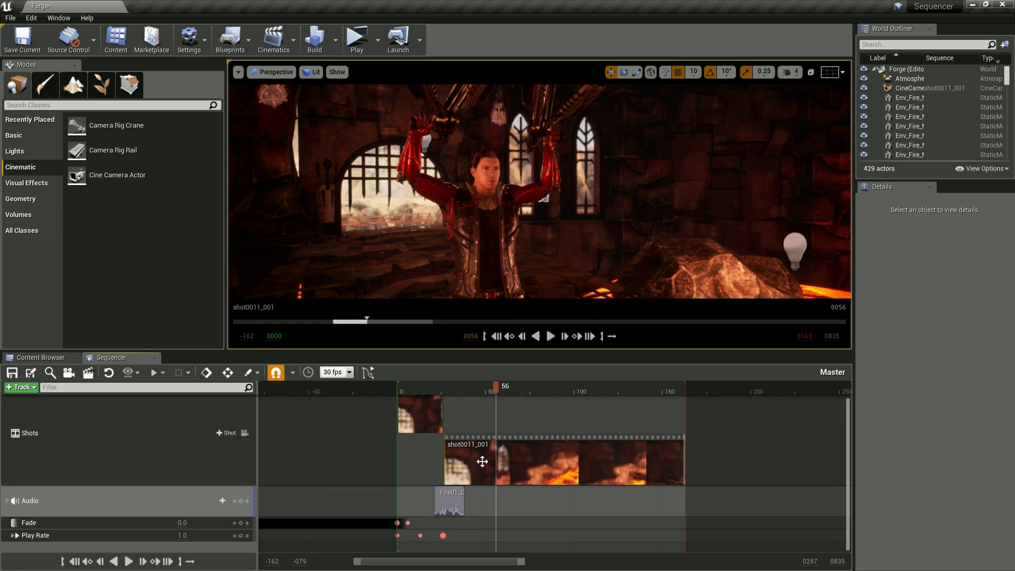
left_click(241, 500)
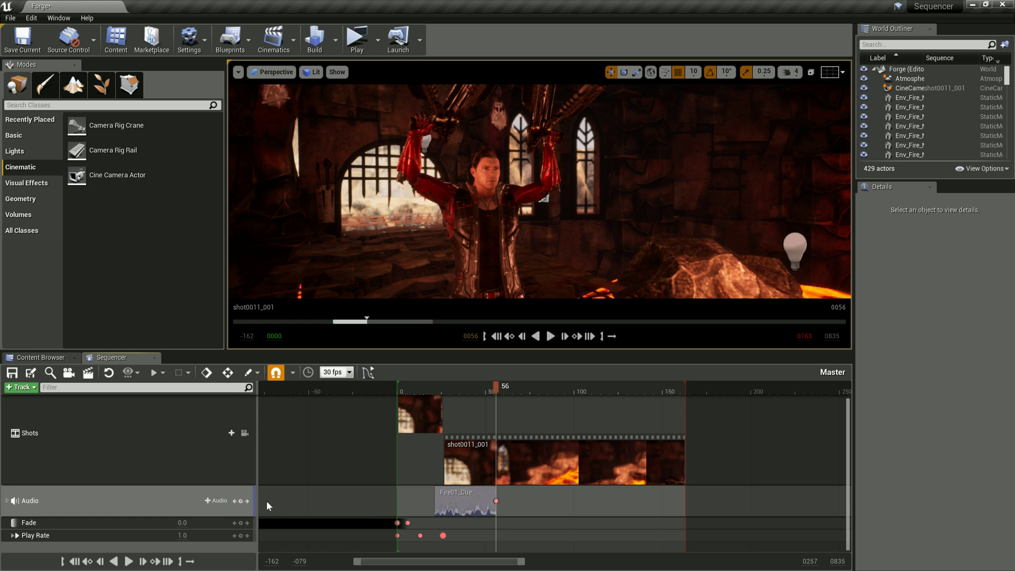
right_click(493, 502)
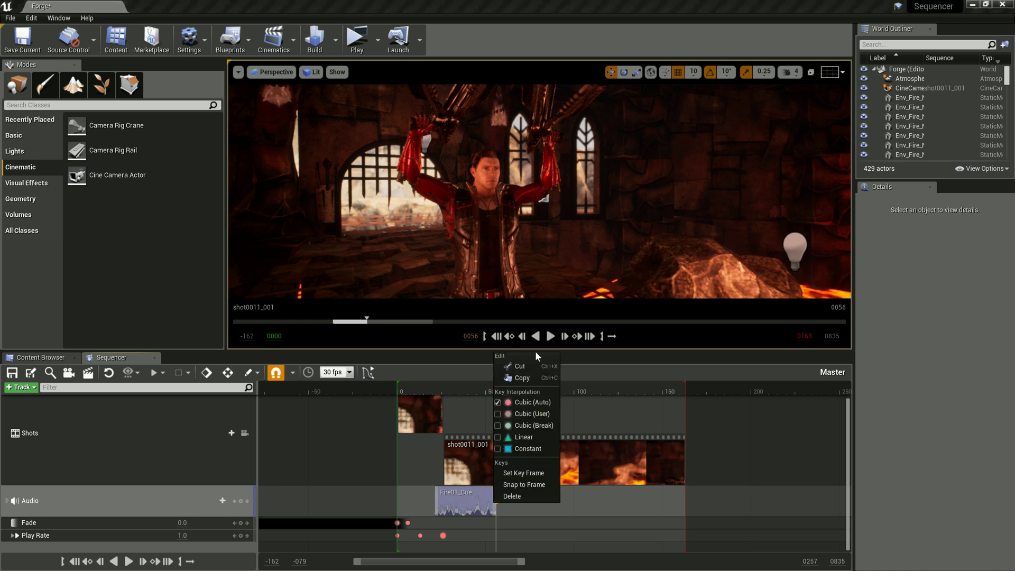
left_click(517, 512)
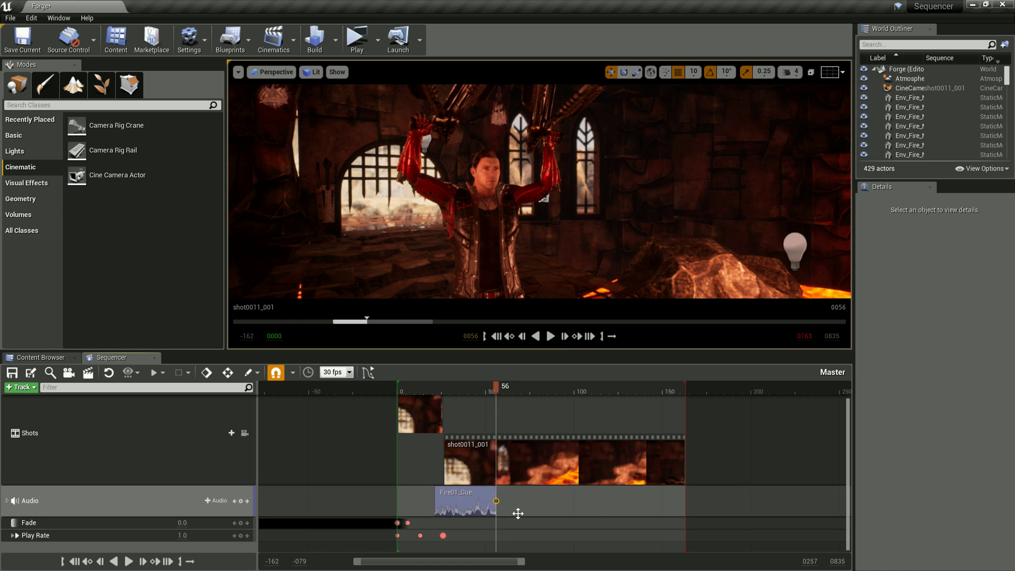
key("ctrl+z")
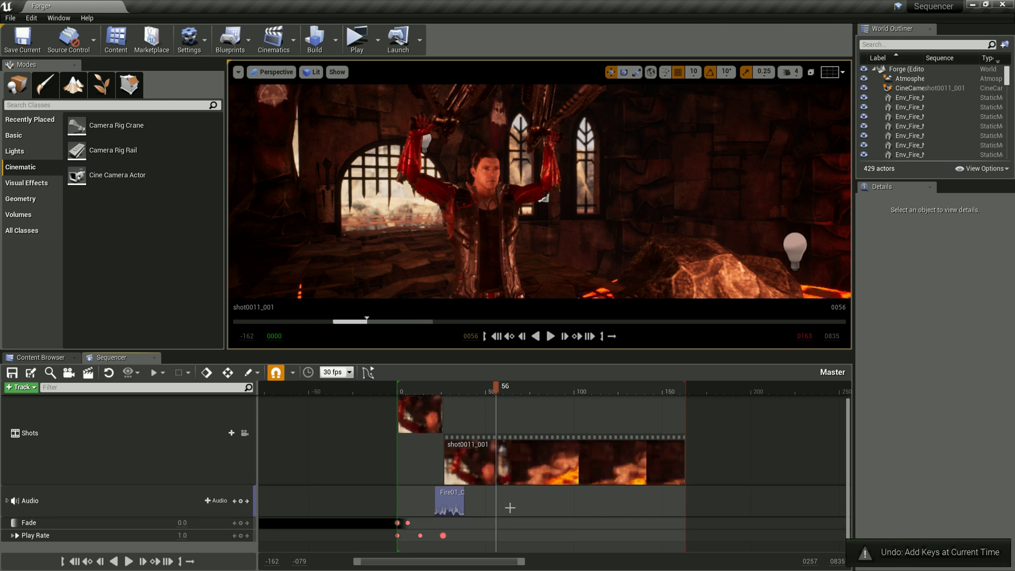